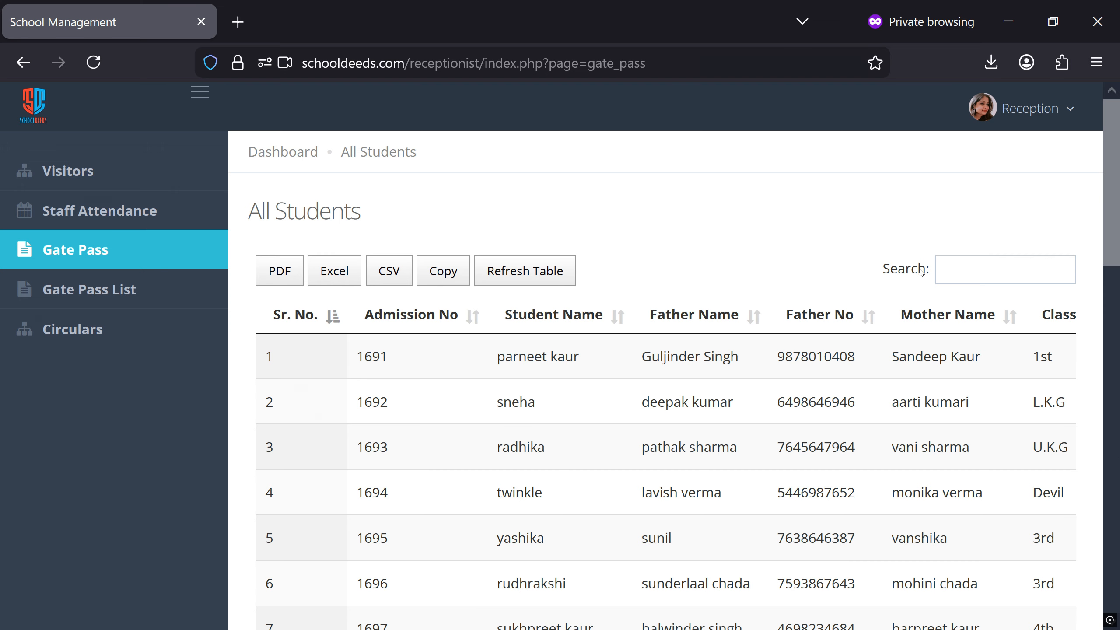
Step: Search All Students for the 3rd-class Wings student by name and open the form to issue that student's gate pass
left_click(962, 263)
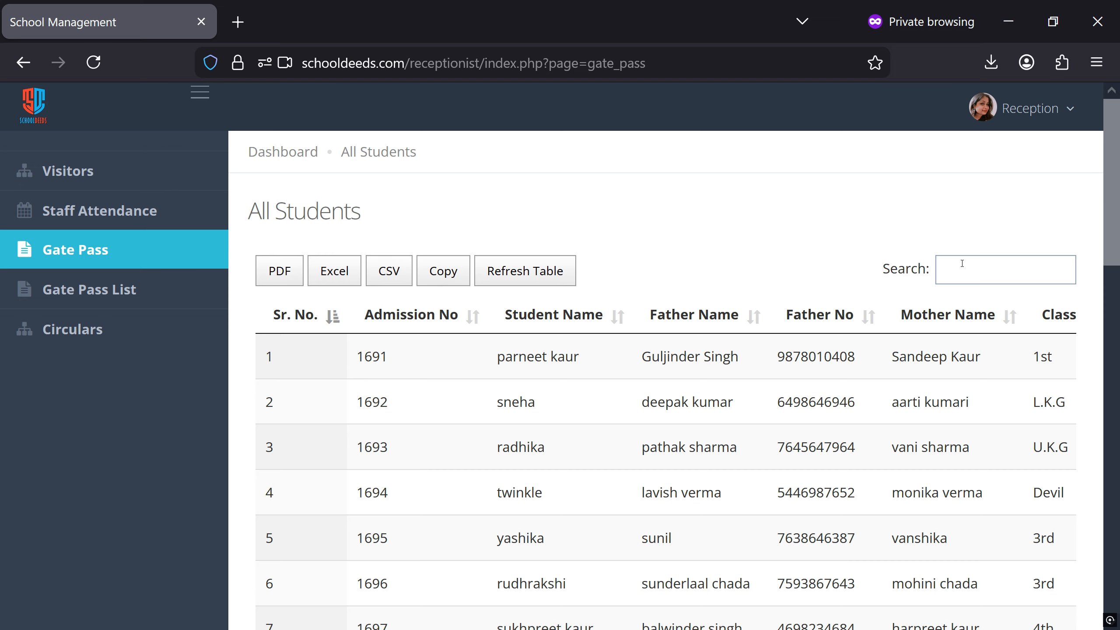
type("rudhra")
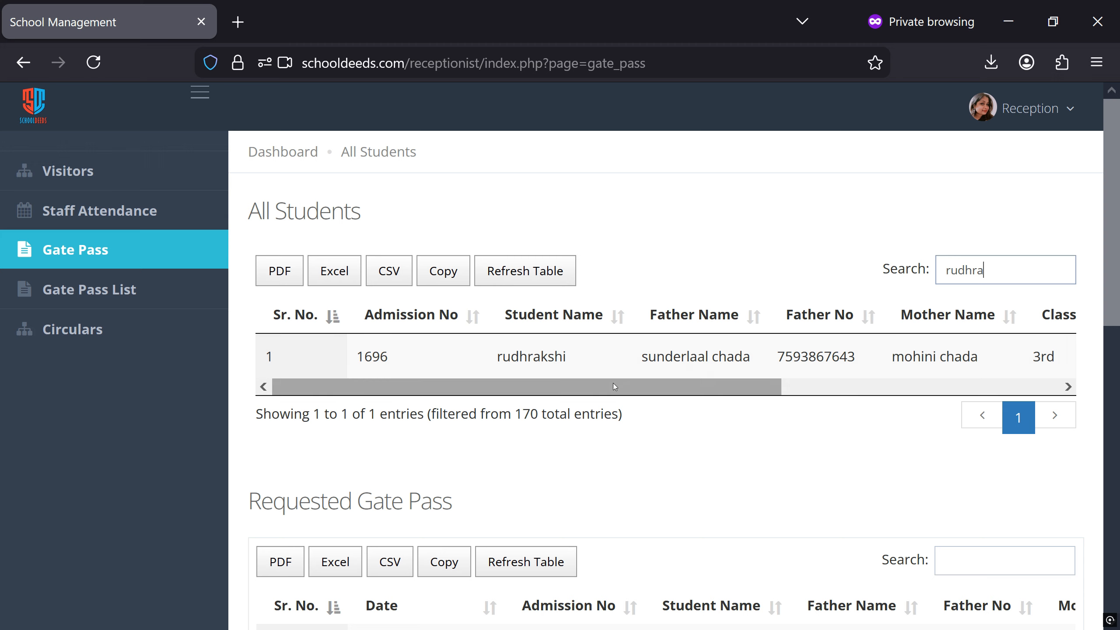
left_click_drag(602, 393, 926, 387)
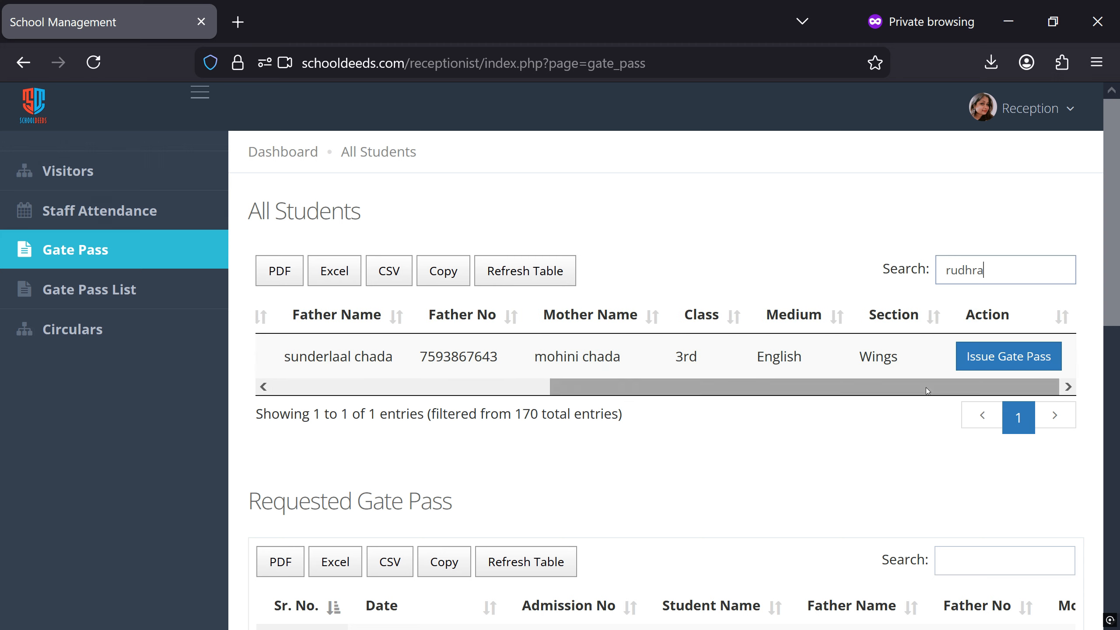
left_click(1001, 366)
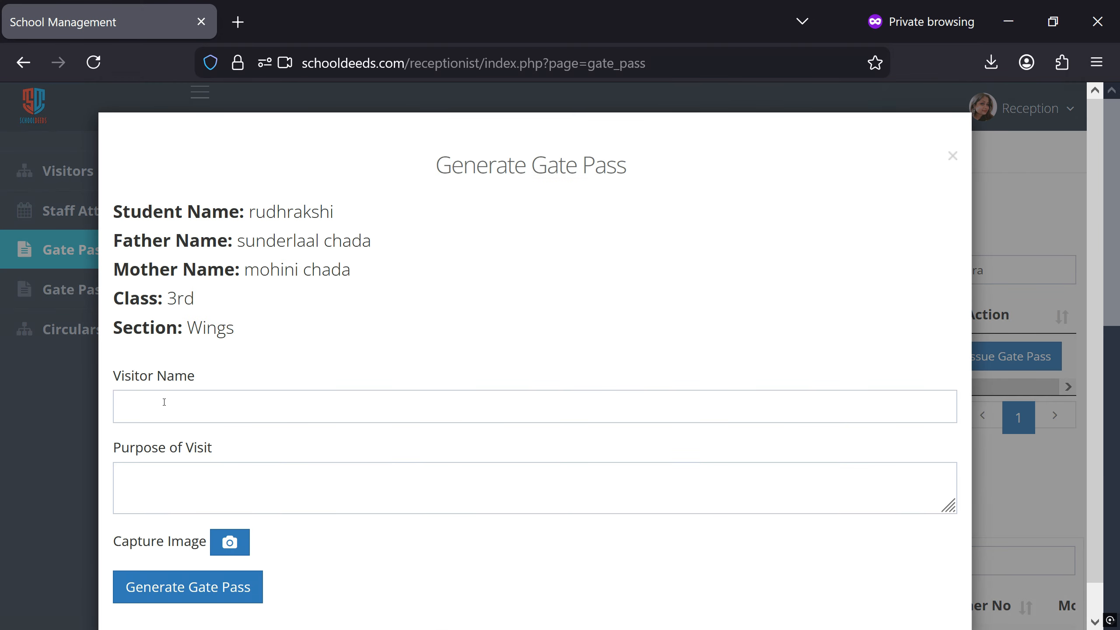
Step: Enter the mother's first name as the visitor name and "Not feeling well" as the purpose of visit
left_click(164, 402)
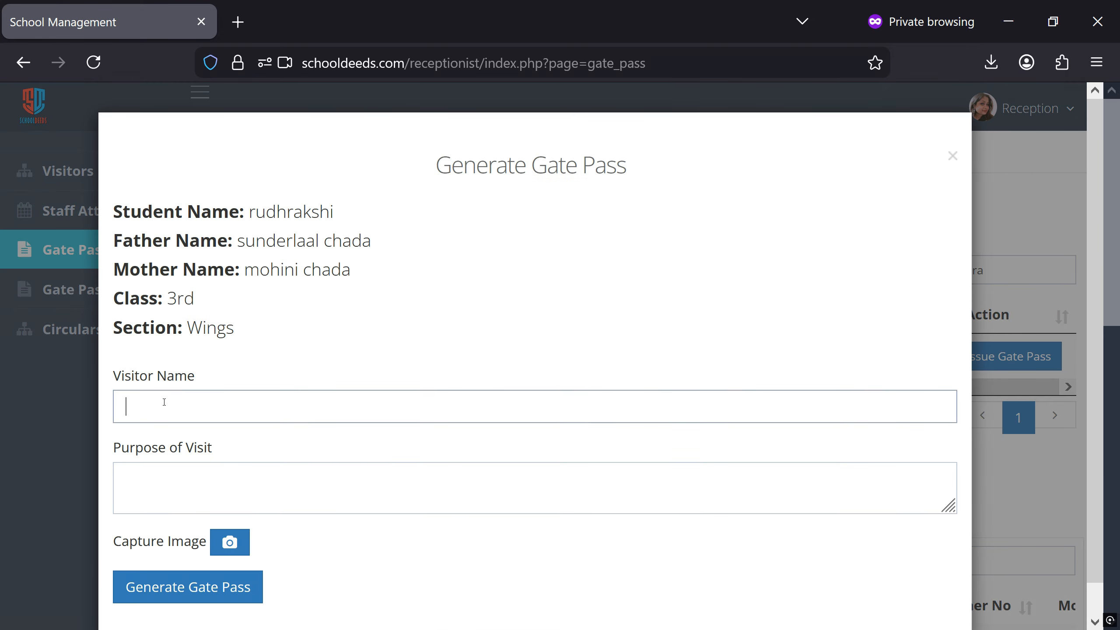
type("Mohini")
left_click_drag(245, 269, 366, 283)
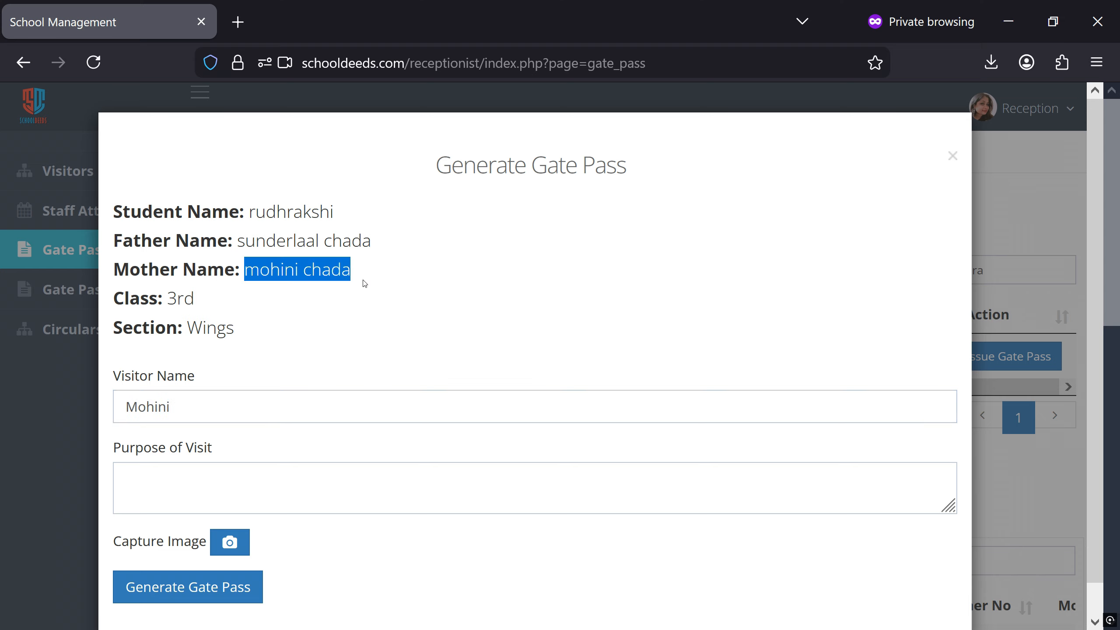
left_click(158, 481)
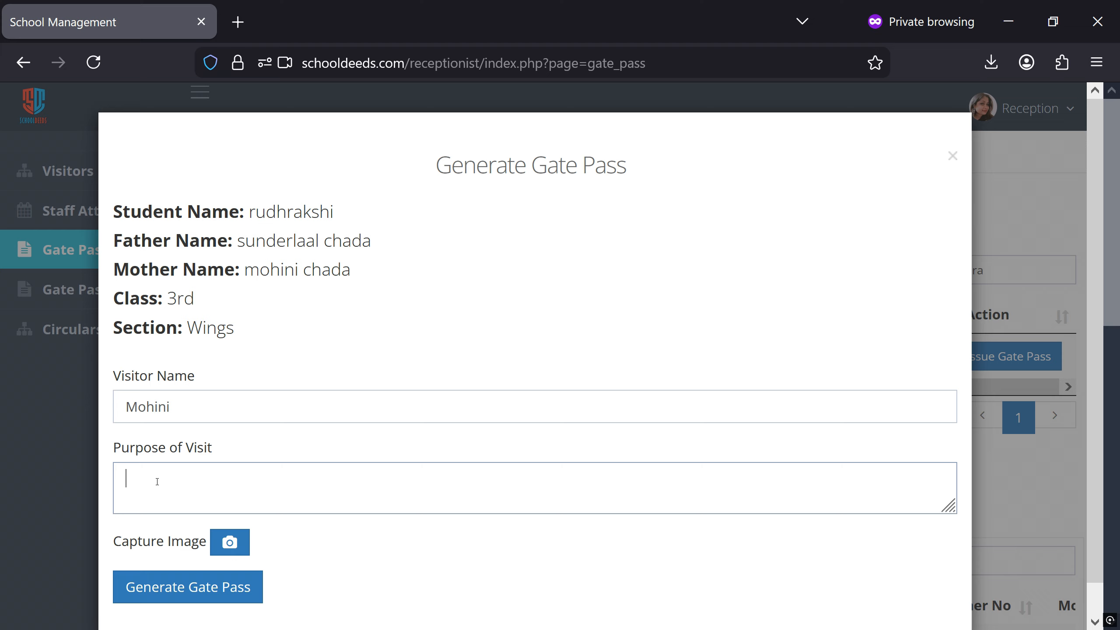
type("Not feeling well")
Step: Capture the visitor's photo with the camera and generate the 3rd-class student's gate pass
scroll(447, 388, "down", 1)
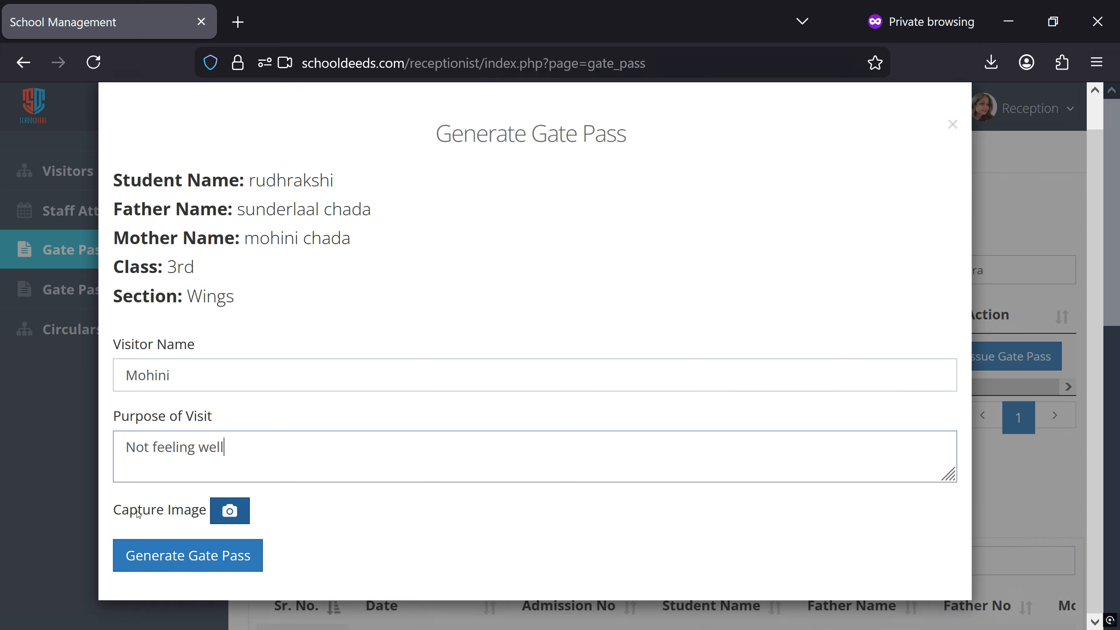
left_click(238, 514)
scroll(699, 435, "down", 10)
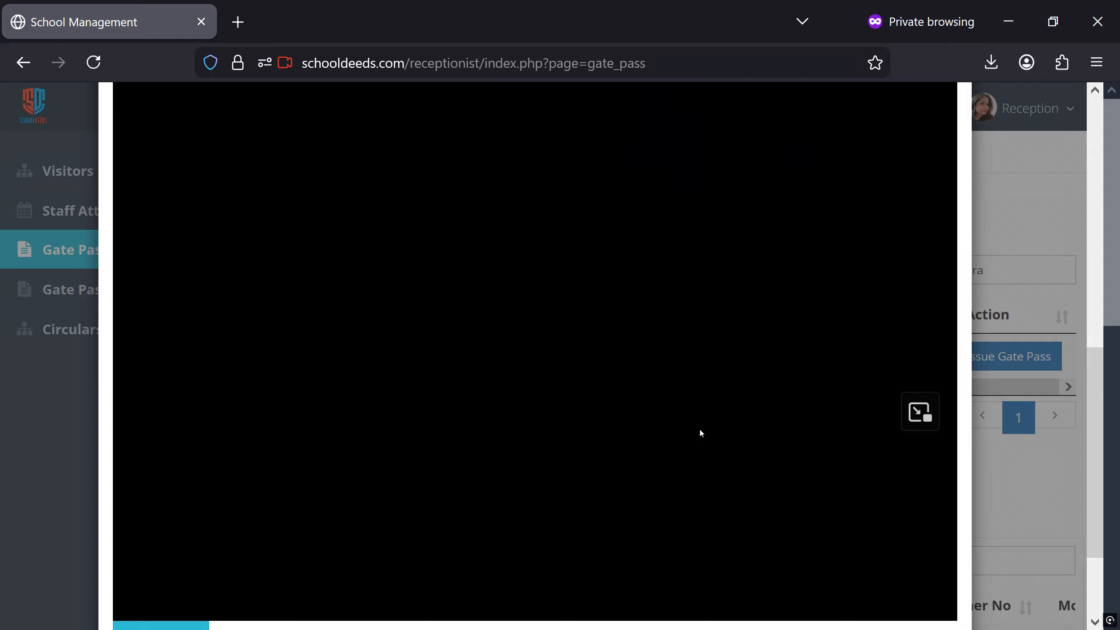
scroll(697, 430, "down", 3)
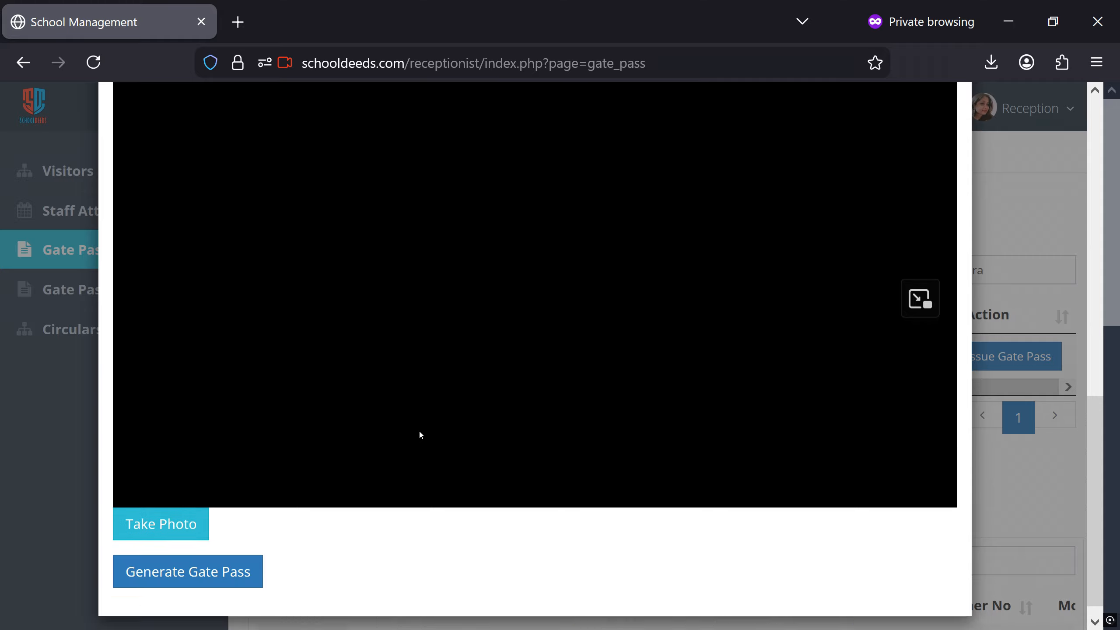
left_click(155, 512)
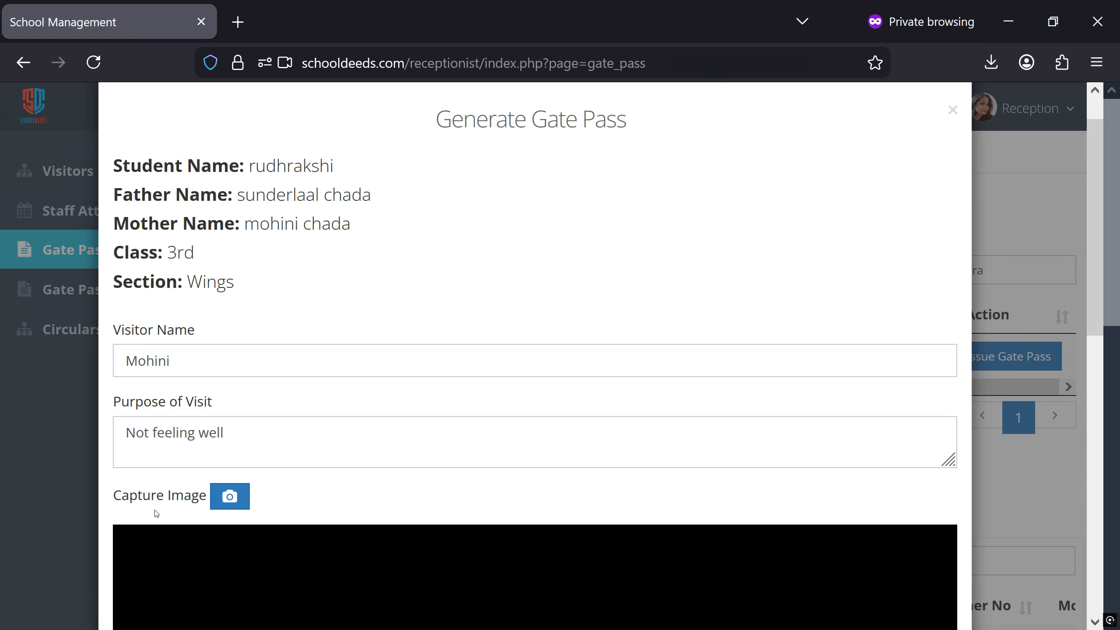
scroll(570, 487, "down", 10)
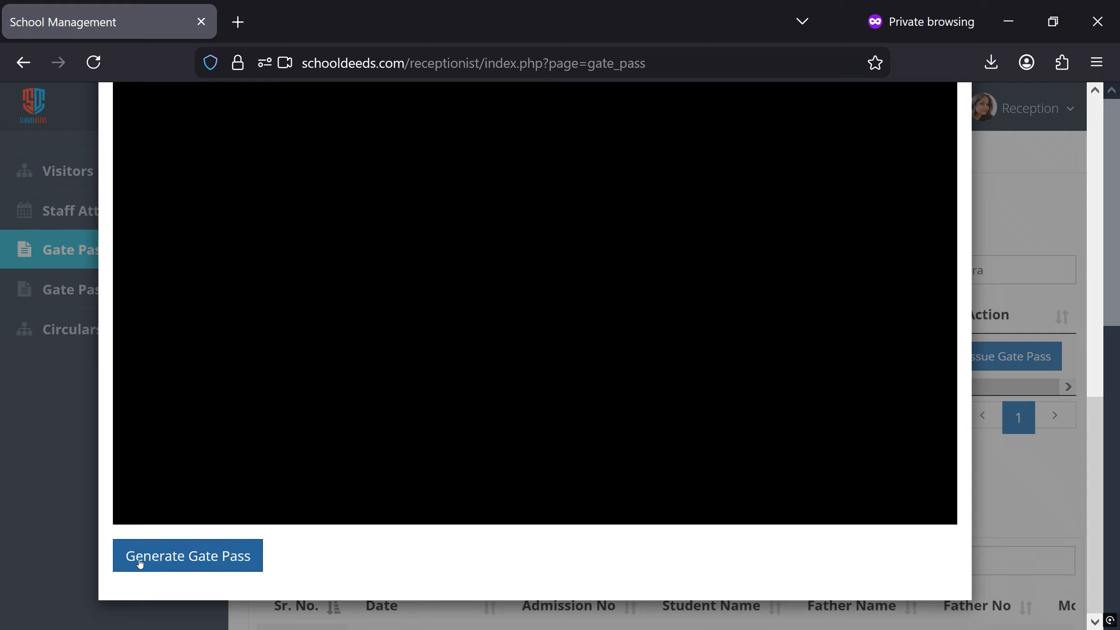
left_click(168, 571)
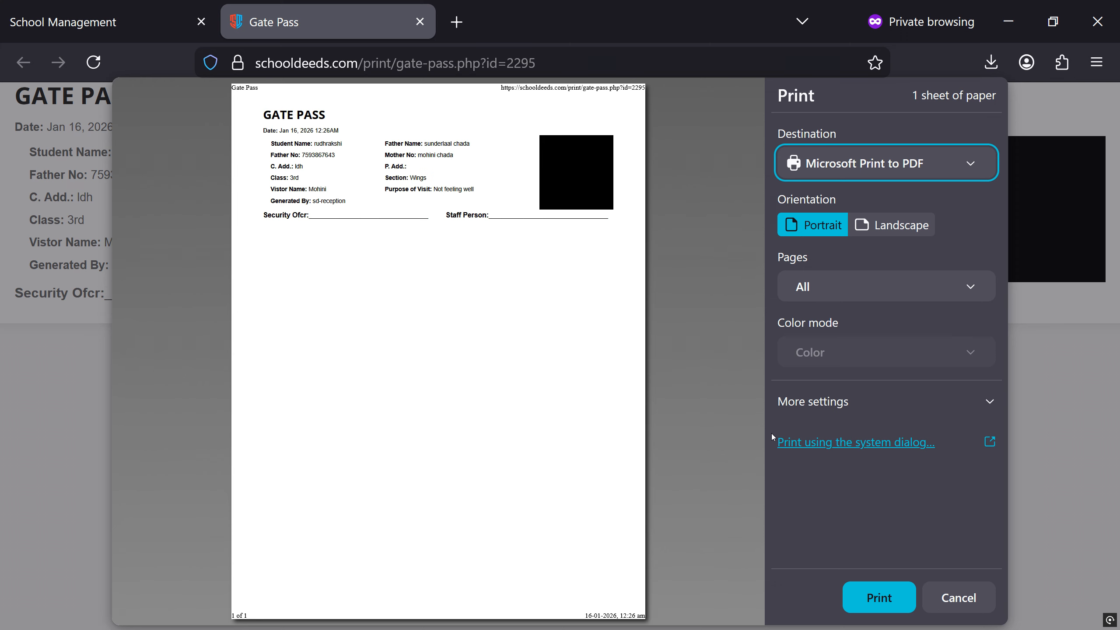
Step: Return to the School Management page and examine the Requested Gate Pass entries, including their purposes and available actions
left_click(172, 3)
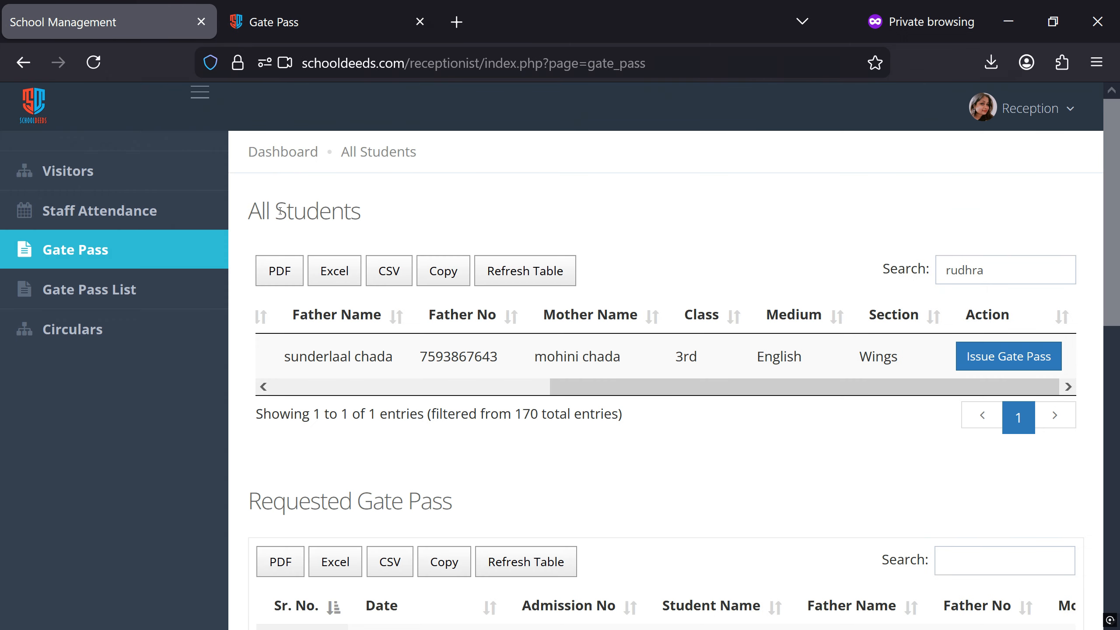
scroll(376, 214, "down", 5)
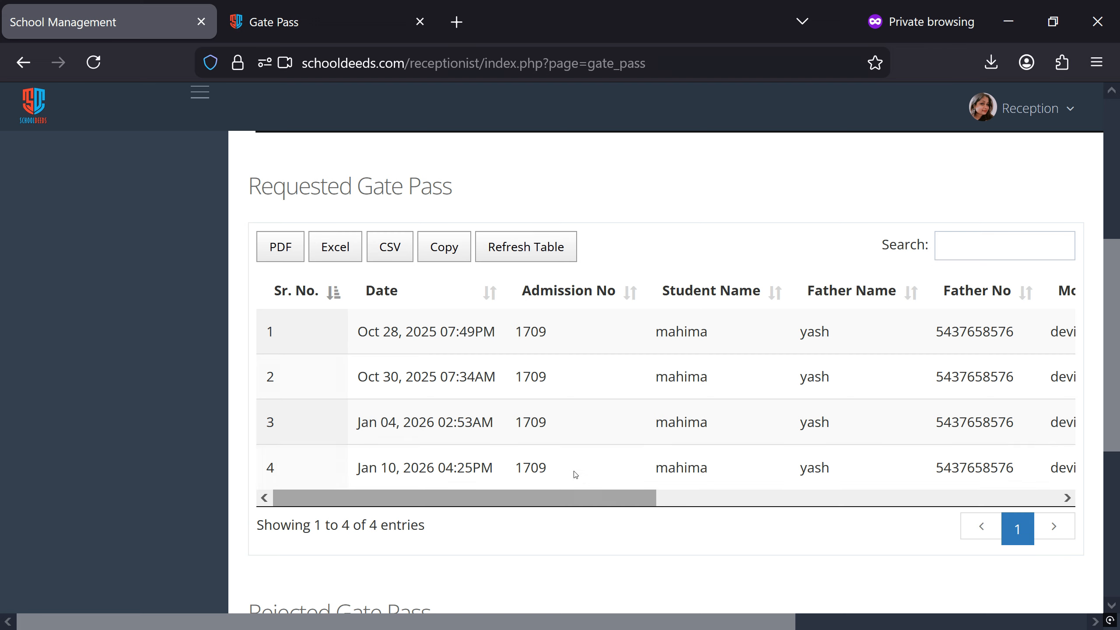
left_click_drag(573, 500, 946, 490)
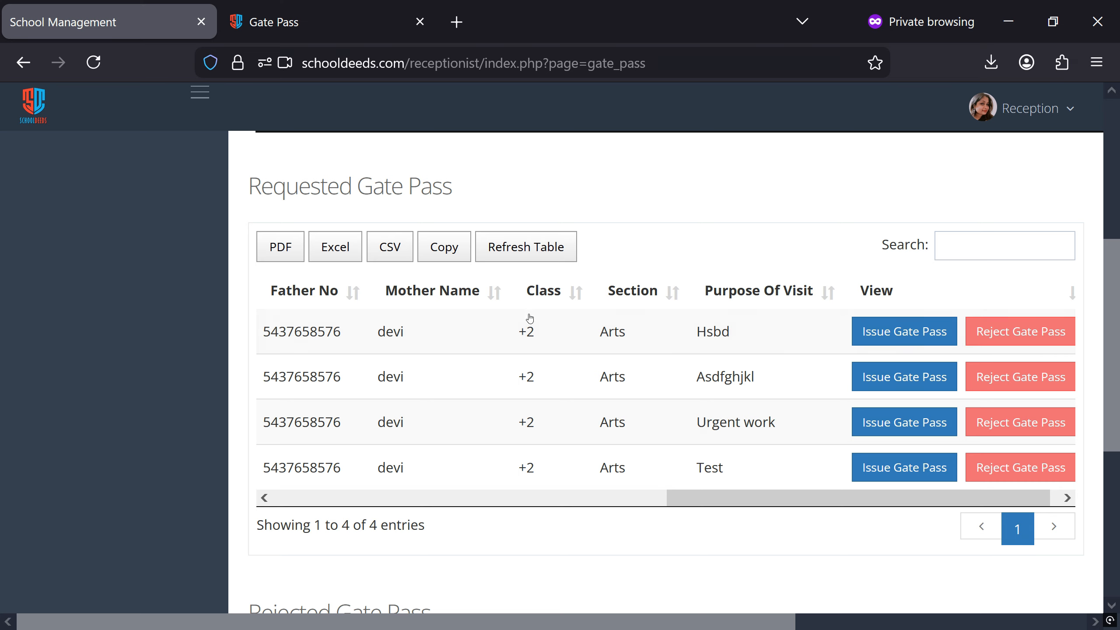
scroll(582, 360, "down", 6)
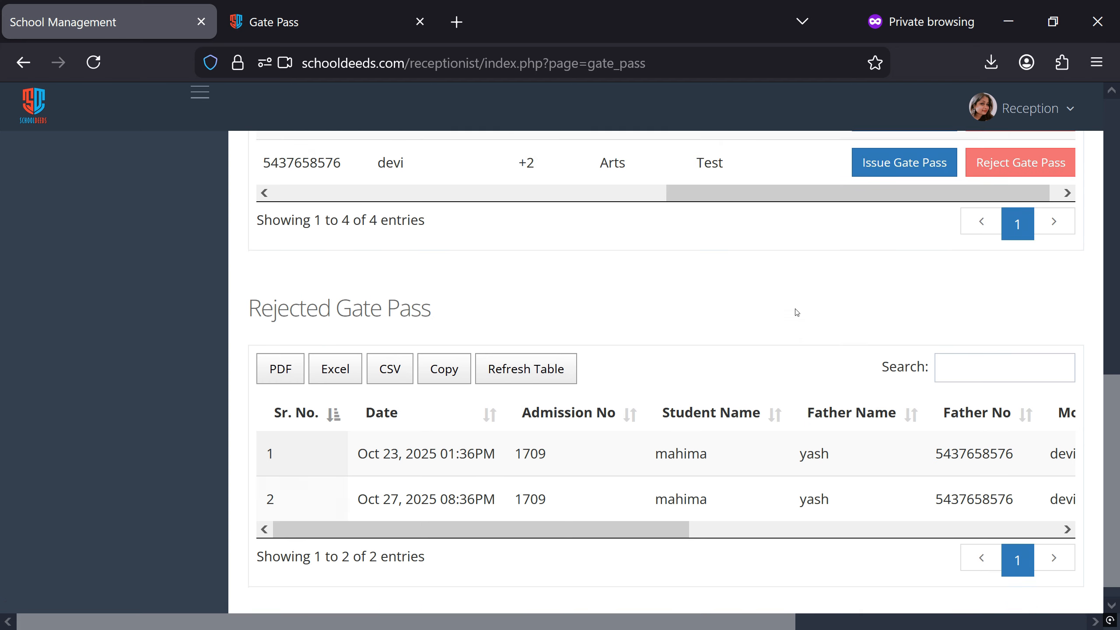
scroll(795, 316, "up", 8)
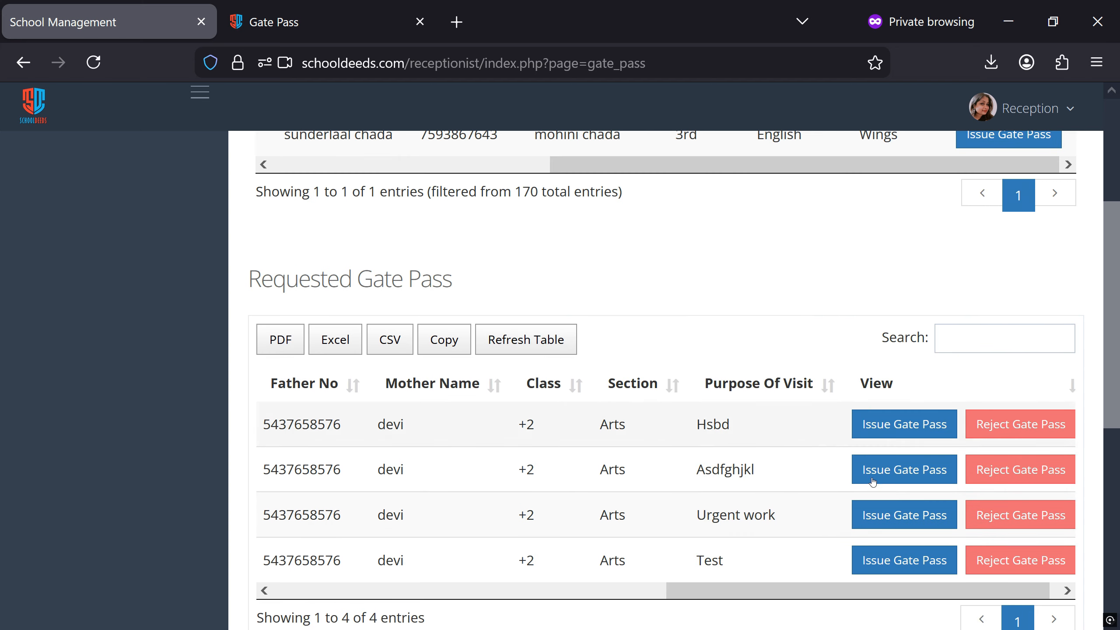
Step: Open the reissue form for the rejected gate pass whose purpose of visit is "yettikai"
scroll(817, 507, "down", 8)
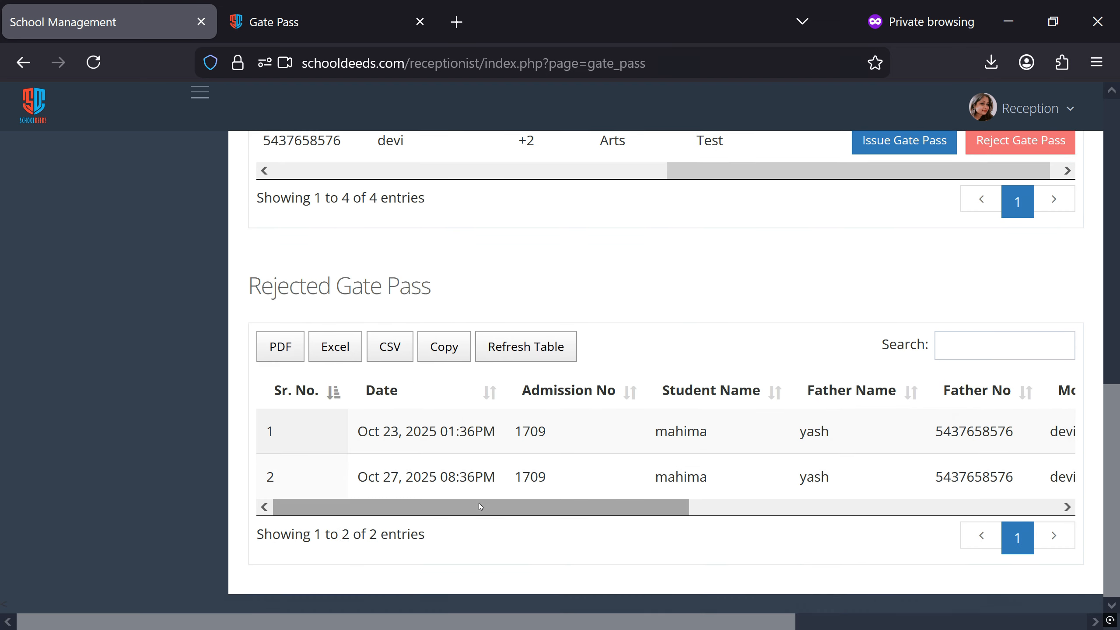
left_click_drag(481, 504, 907, 529)
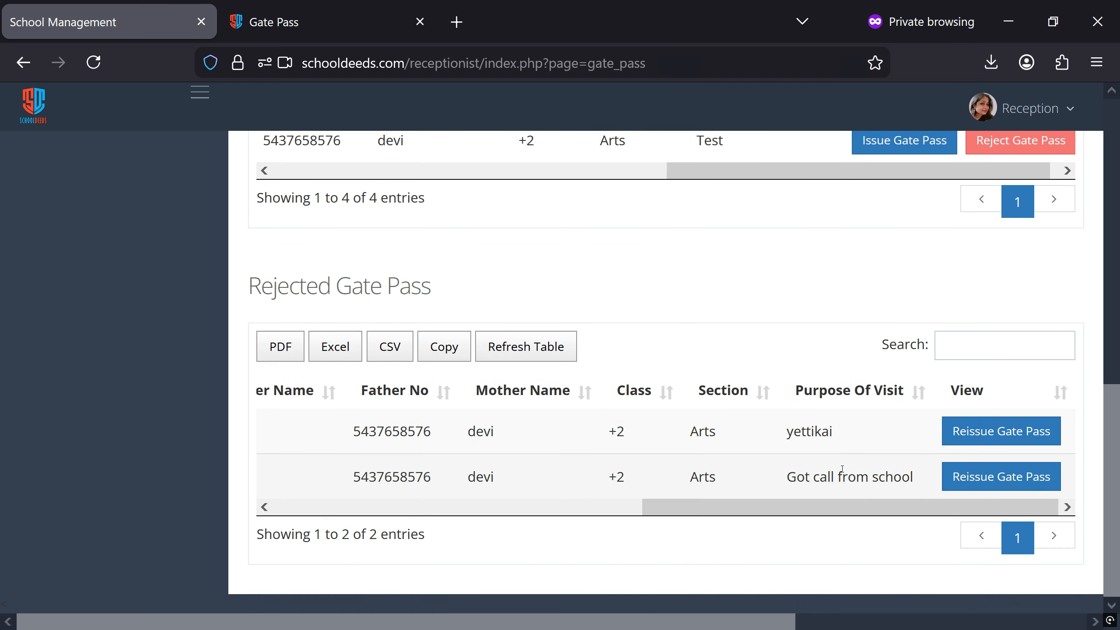
left_click(982, 440)
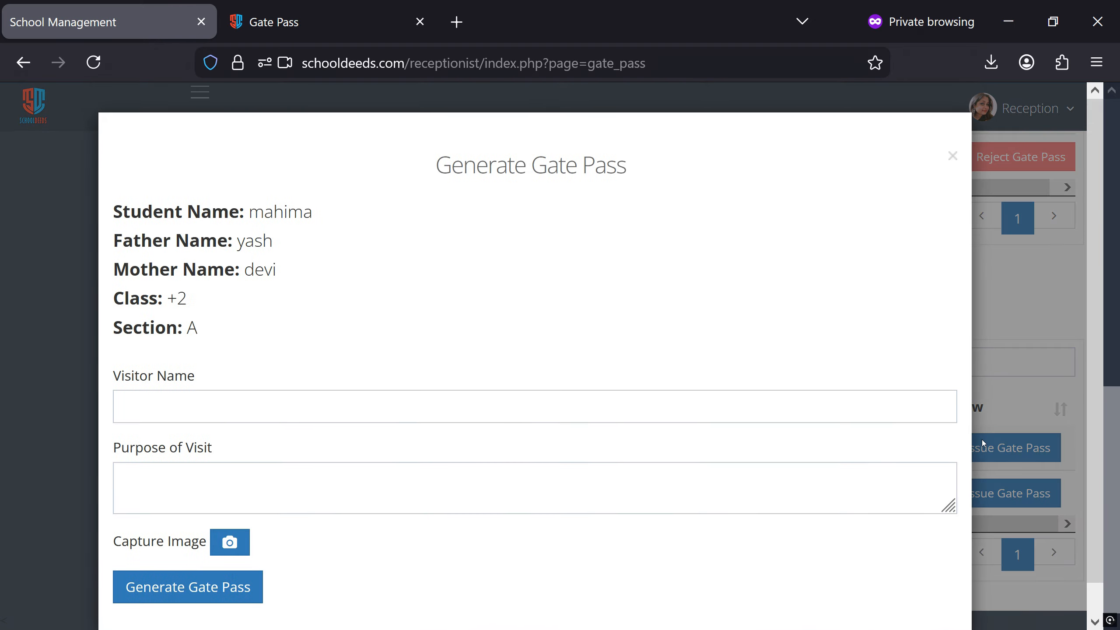
Step: Enter the mother's name as the visitor name and "Urgent piece of work" as the purpose of the reissued pass
left_click(159, 400)
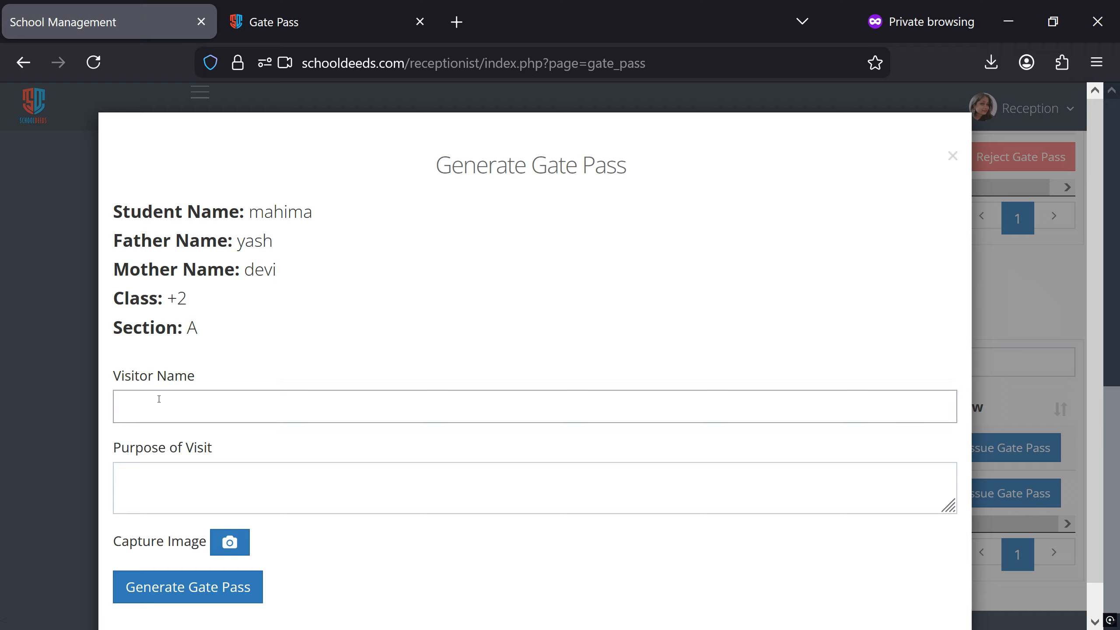
type("devi")
left_click(178, 475)
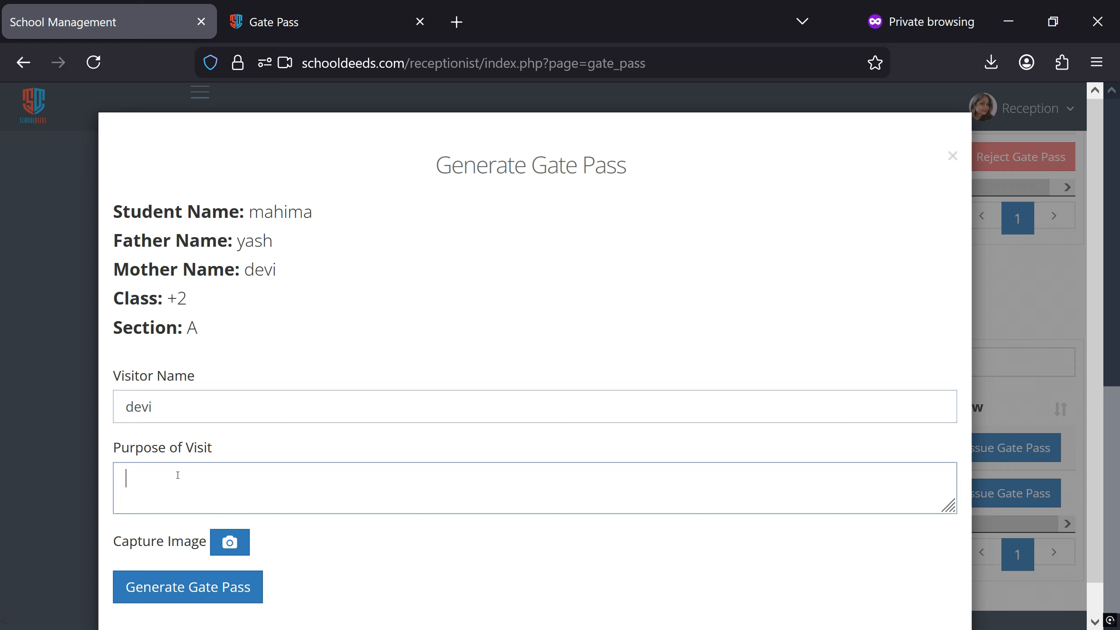
type("Urgent piece of ")
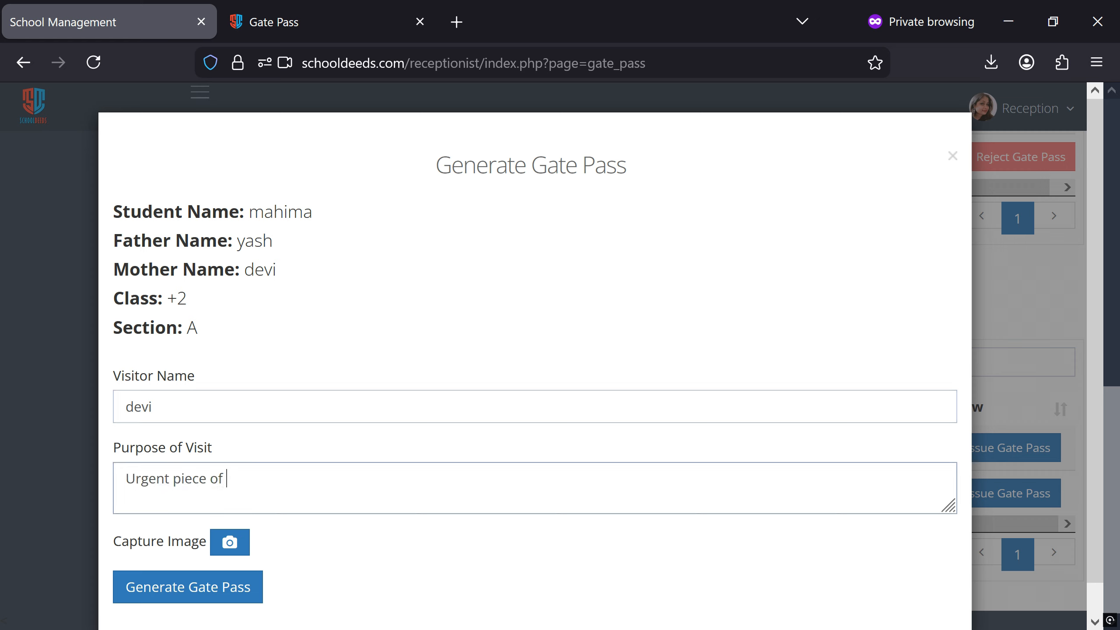
type("work")
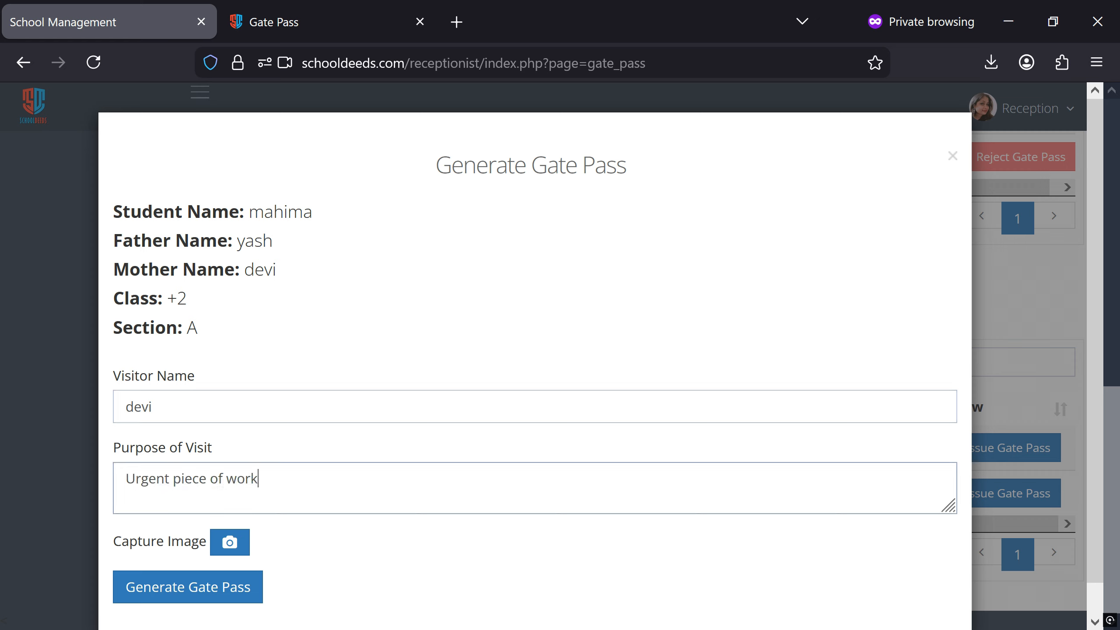
Step: Take the visitor's photo with the camera and generate the reissued gate pass for the +2 student
left_click(230, 547)
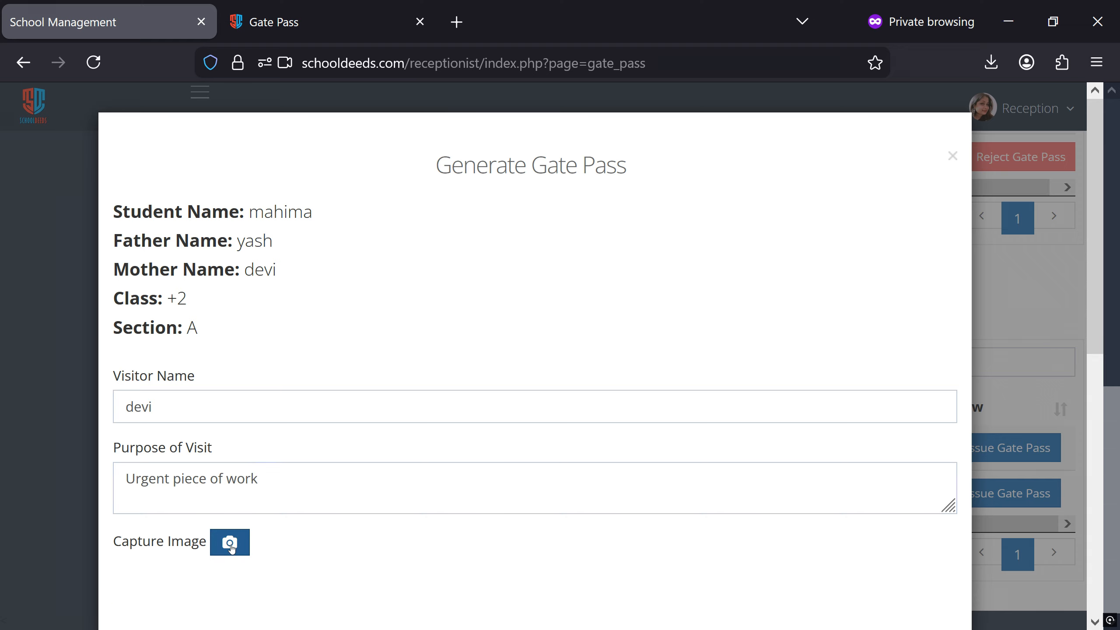
scroll(470, 453, "down", 7)
scroll(470, 453, "down", 3)
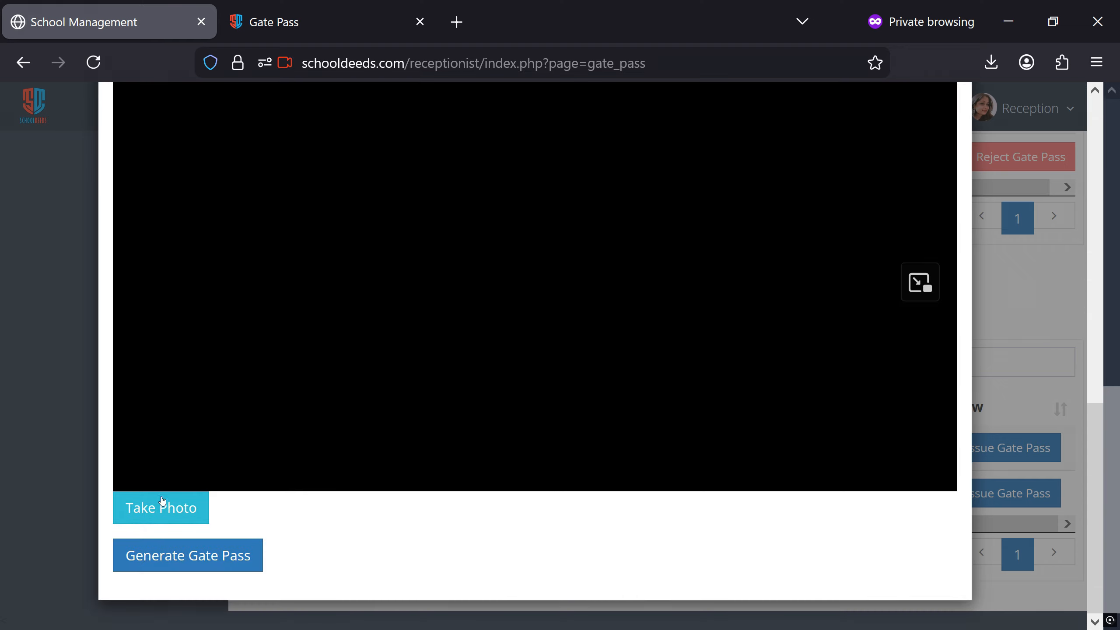
left_click(156, 514)
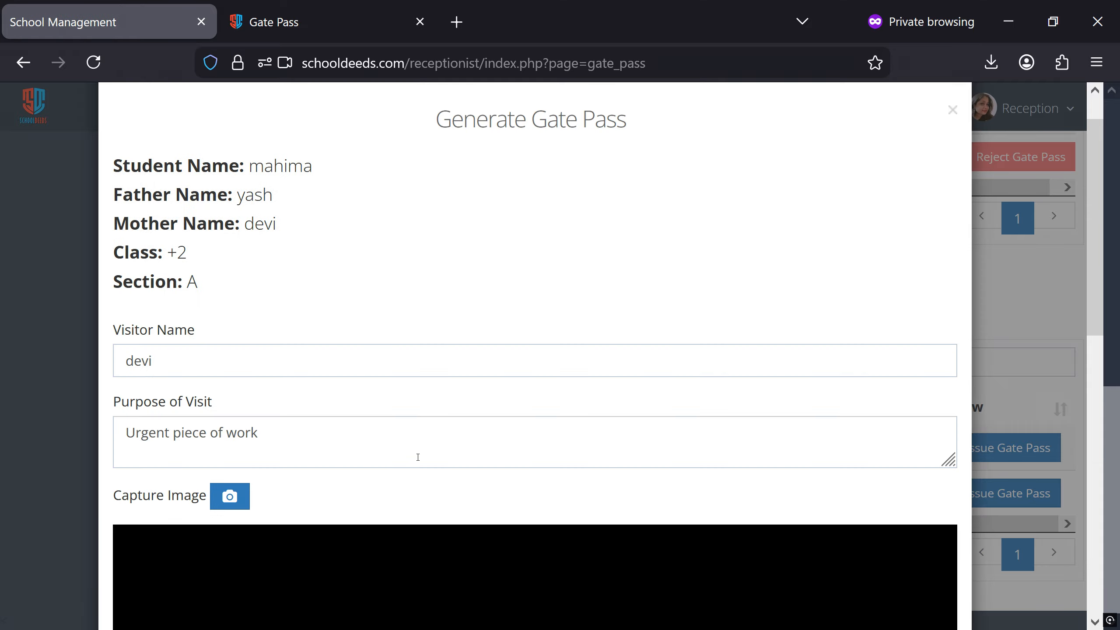
scroll(415, 458, "down", 10)
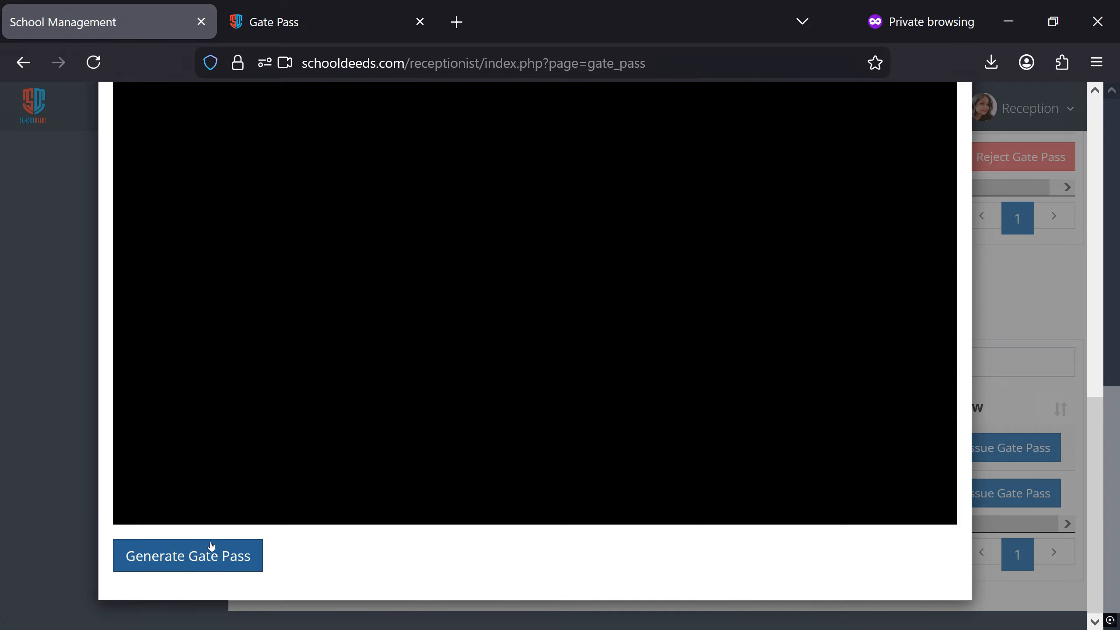
left_click(174, 556)
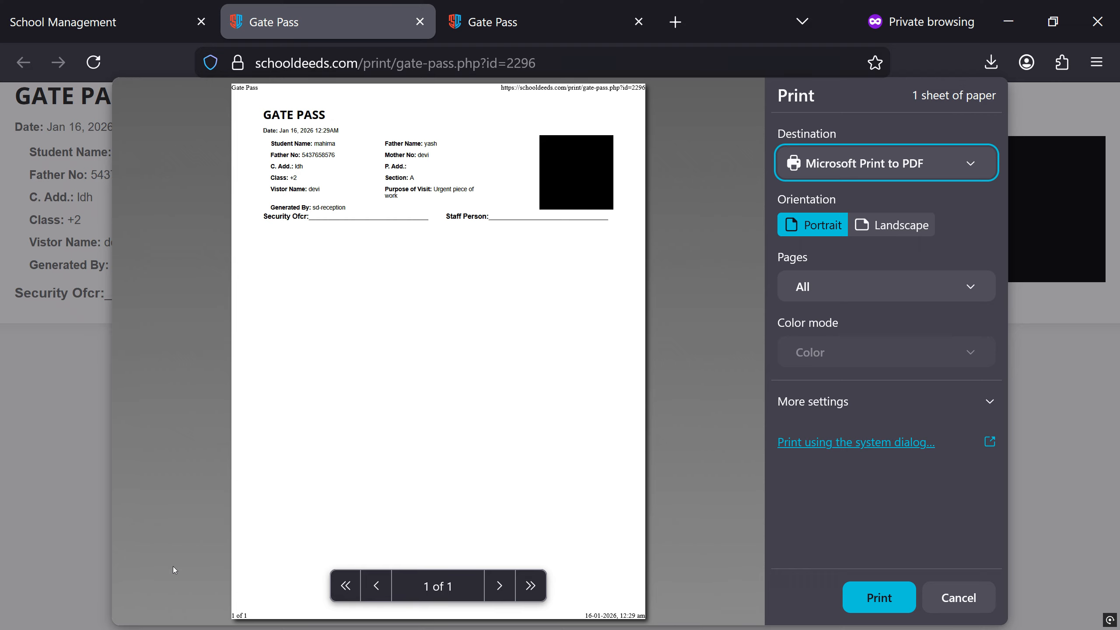
Step: Return to the School Management page, open the Gate Pass List and examine the issued gate pass records
left_click(79, 12)
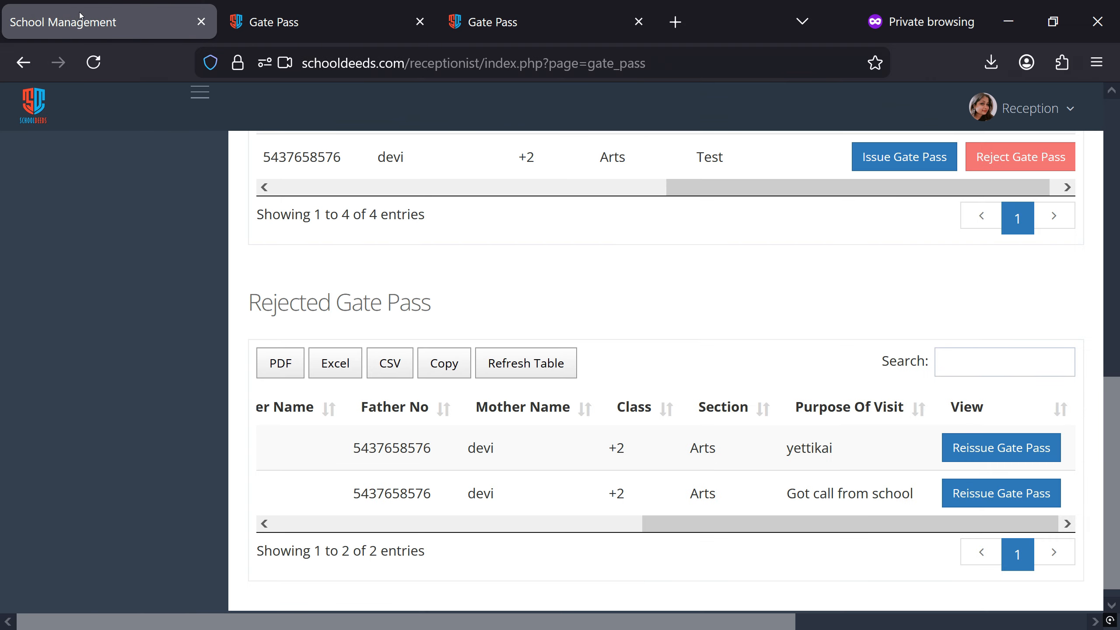
scroll(74, 306, "up", 10)
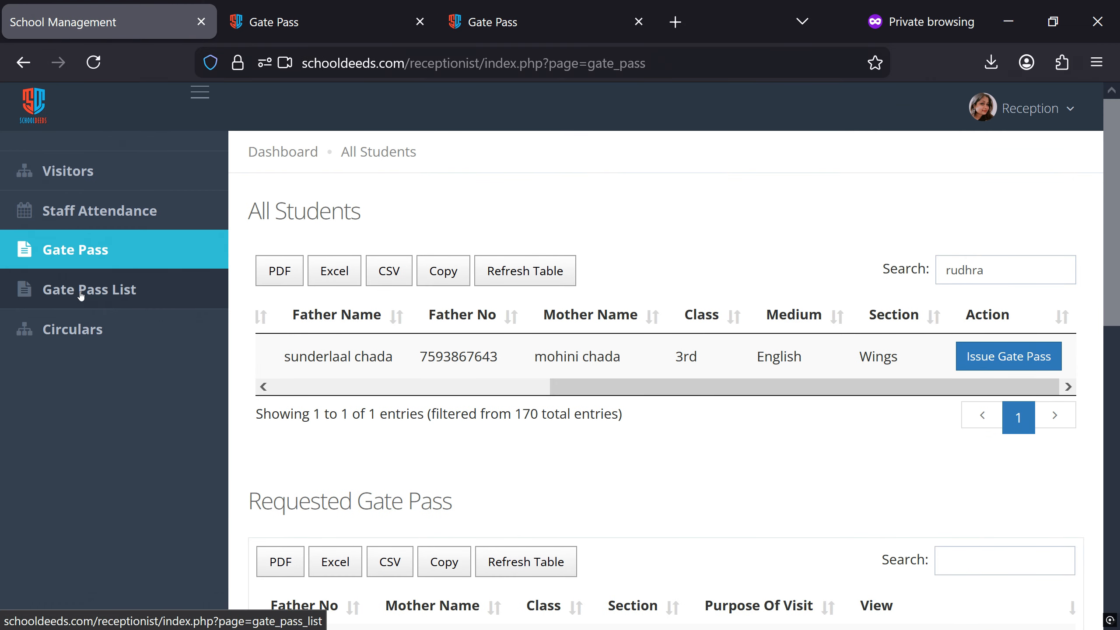
left_click(98, 299)
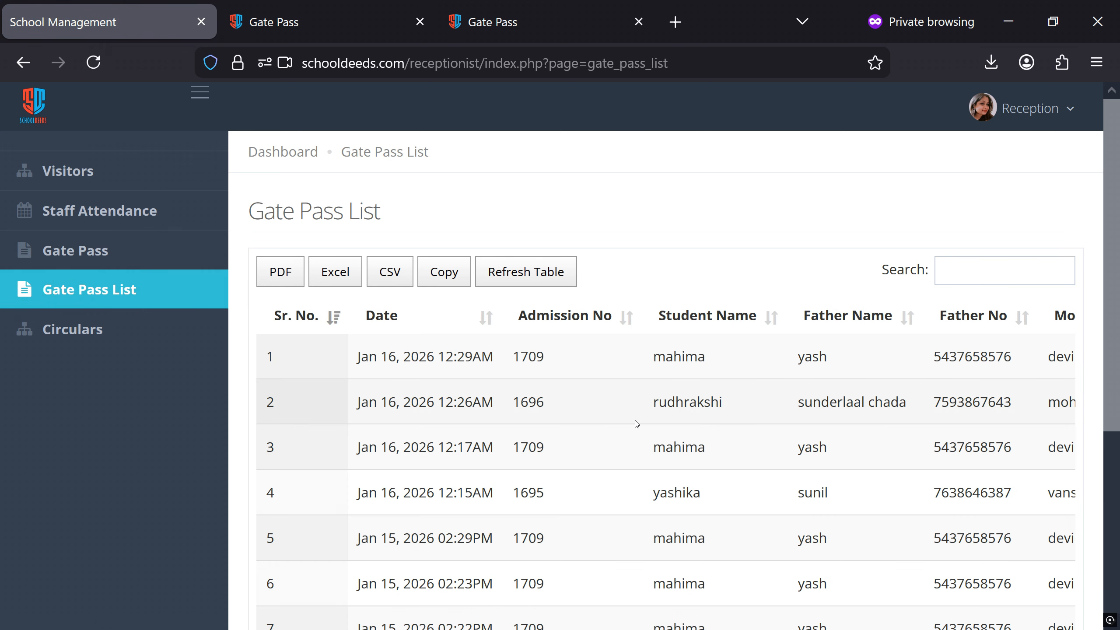
scroll(657, 417, "down", 2)
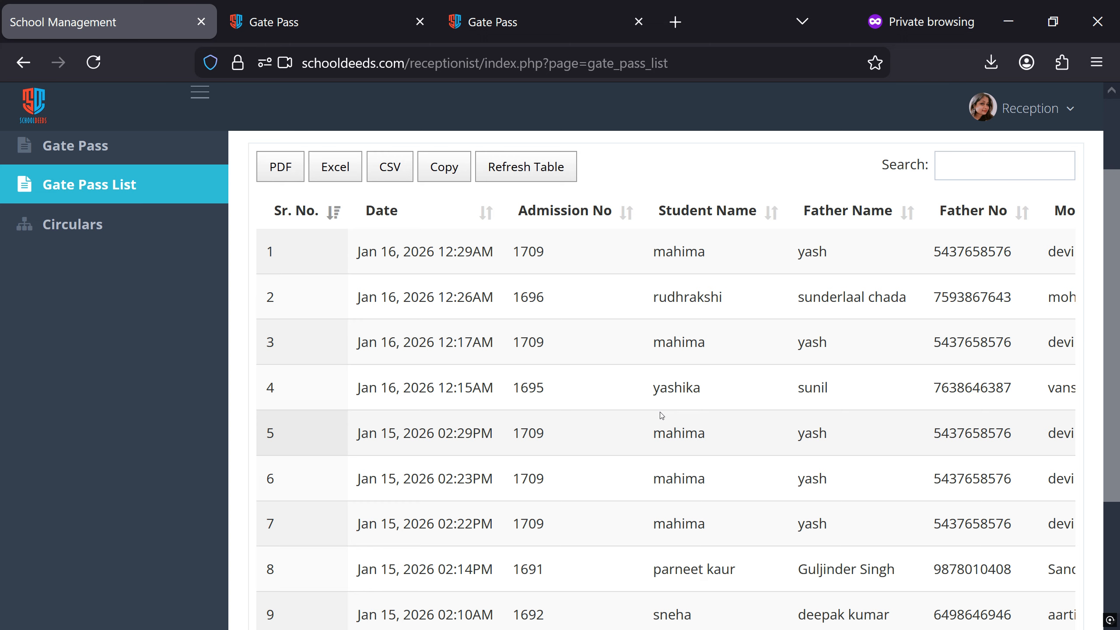
scroll(661, 415, "down", 3)
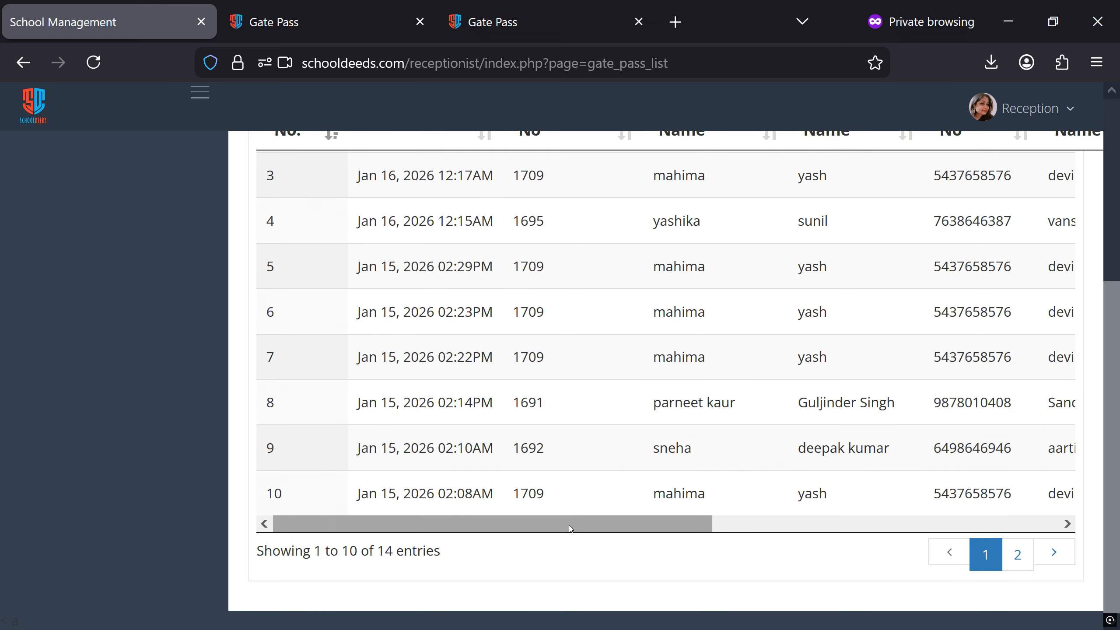
Step: Open the issued gate pass whose purpose of visit is "def" from the Gate Pass List
left_click_drag(569, 526, 917, 527)
scroll(964, 515, "up", 4)
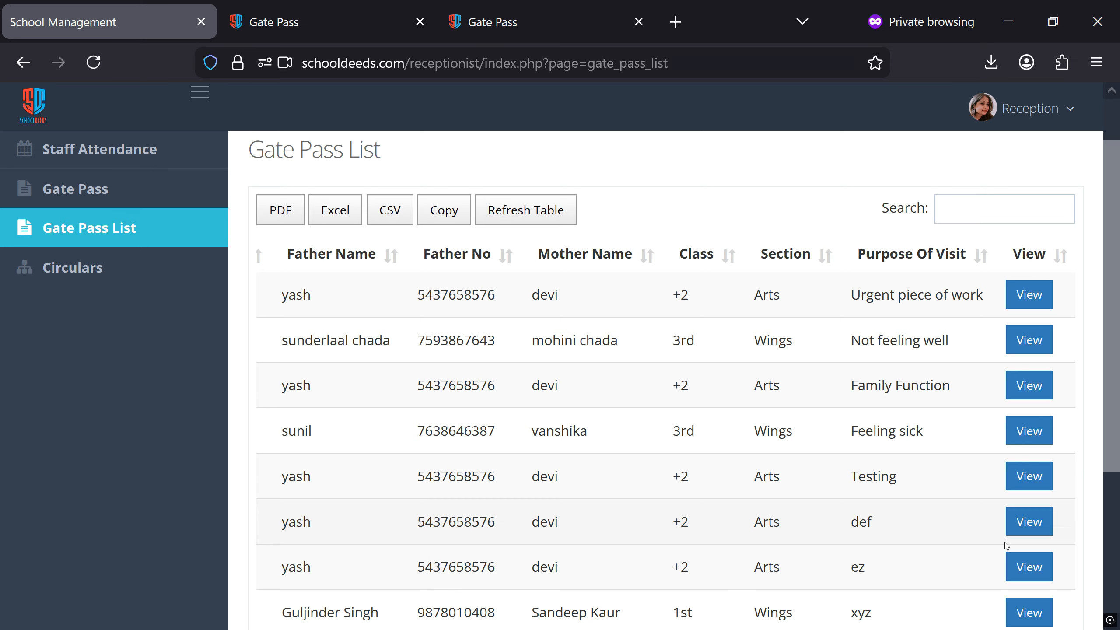
left_click(1029, 528)
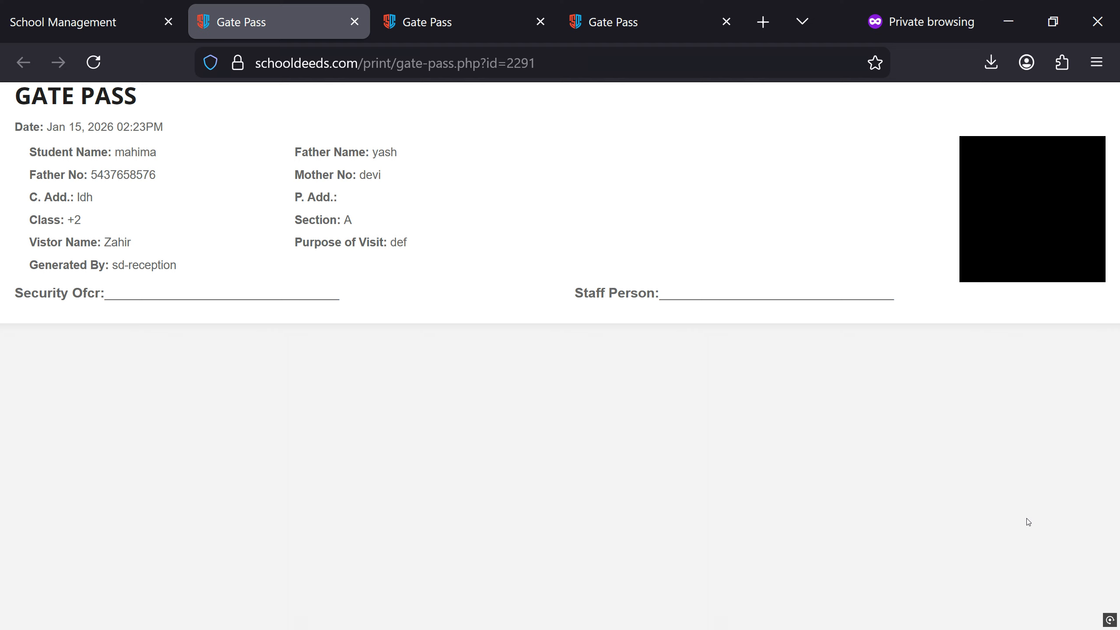
Step: Return to the Gate Pass List and export its records as a PDF
left_click(103, 9)
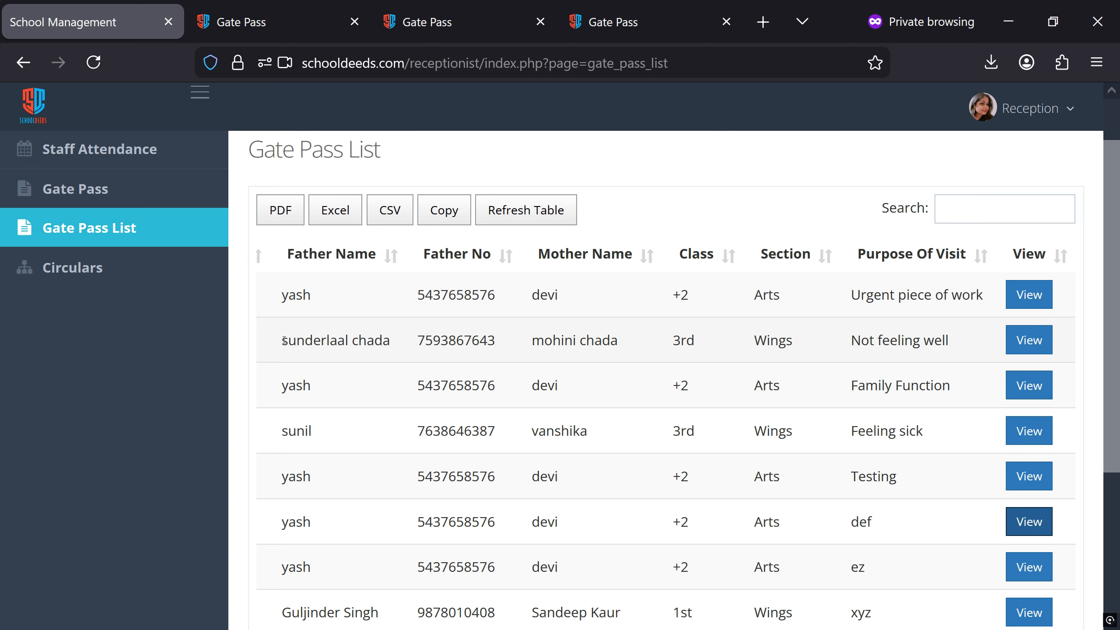
left_click(284, 212)
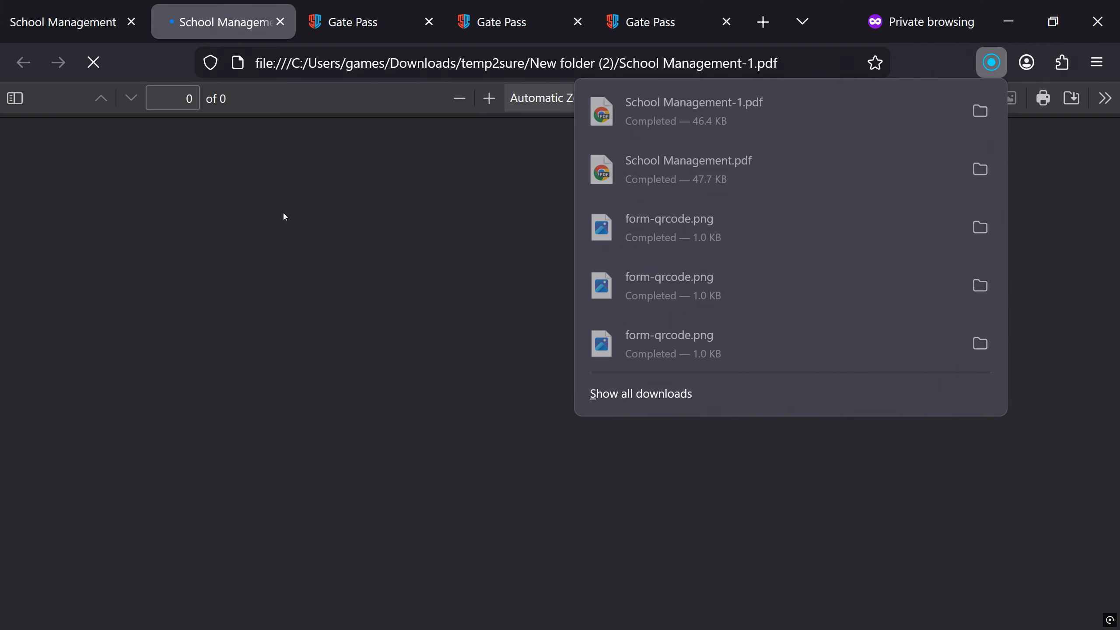
left_click(385, 384)
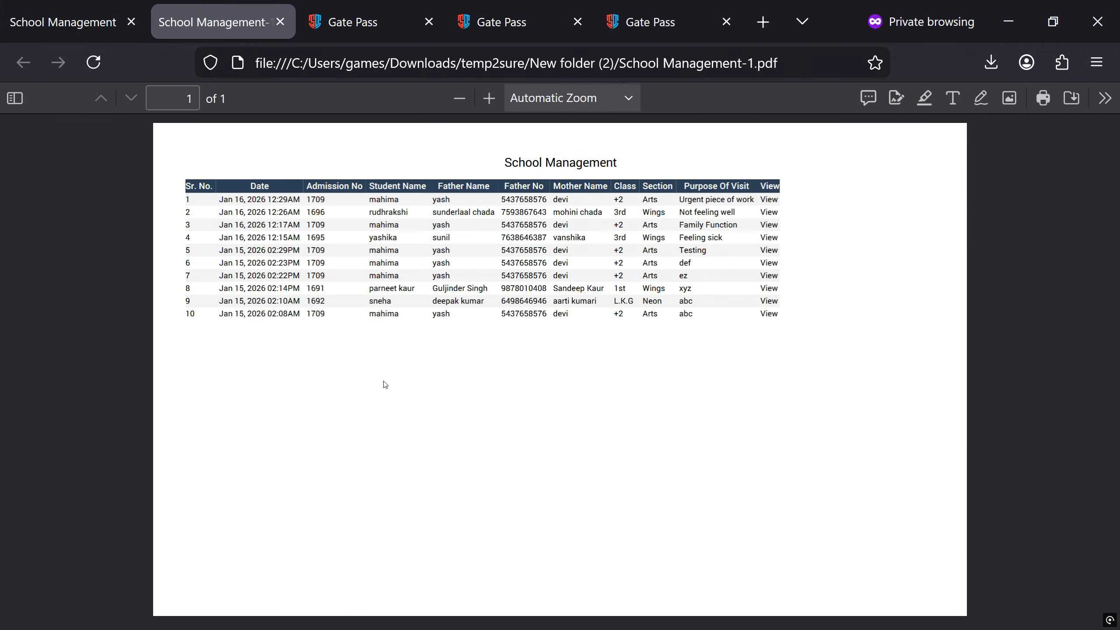
Step: Return to the School Management page, open the Gate Pass page and examine the student list and the requested gate passes
left_click(75, 21)
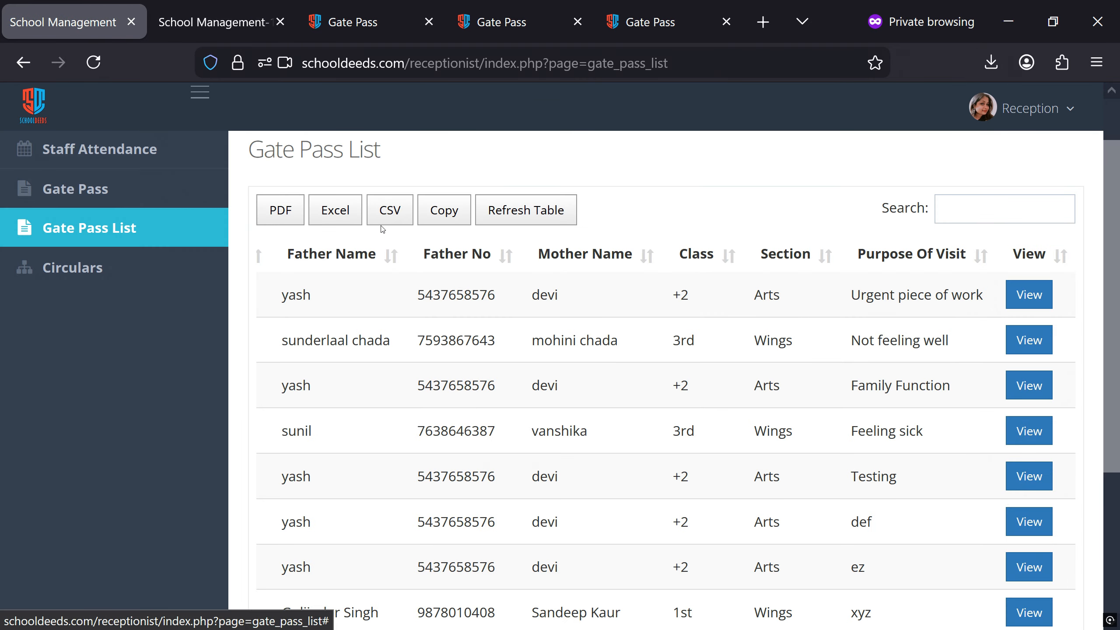
left_click(89, 193)
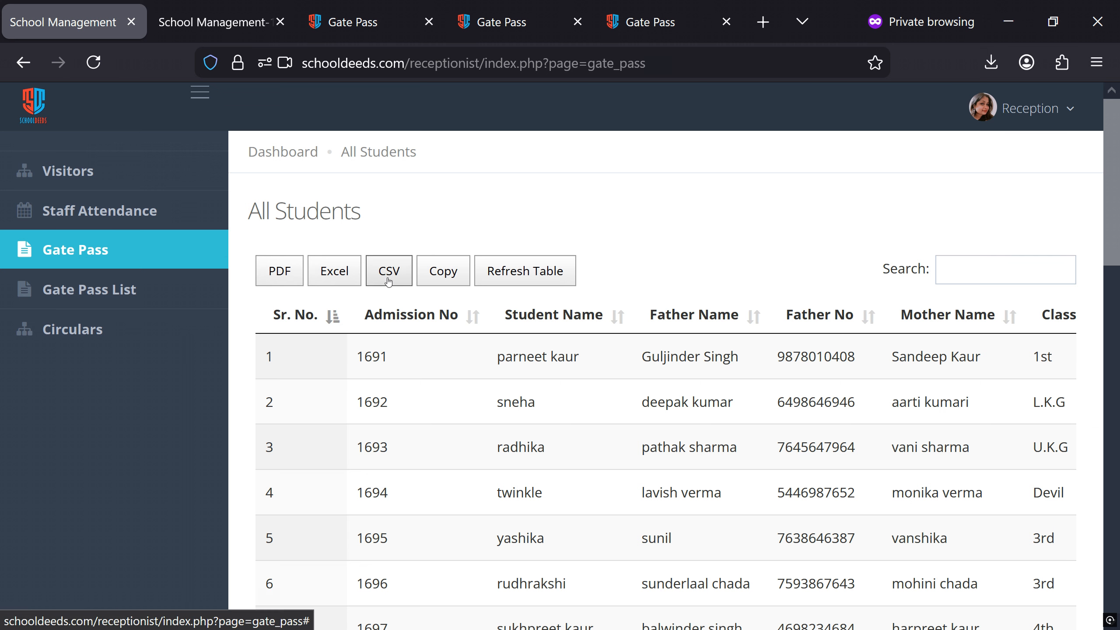
scroll(393, 283, "down", 10)
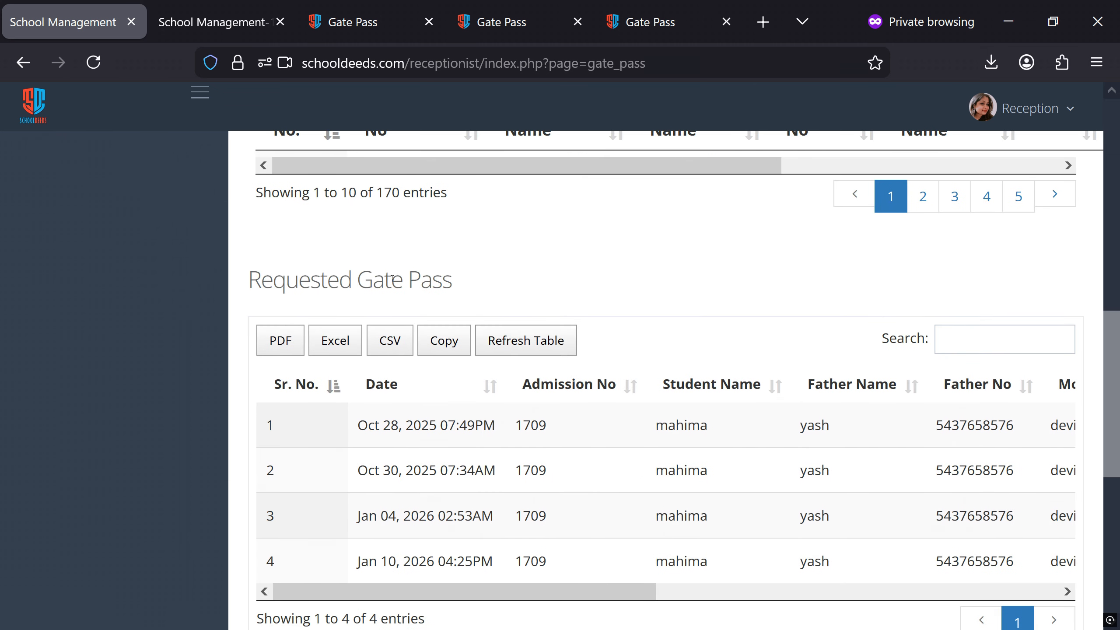
scroll(418, 287, "down", 8)
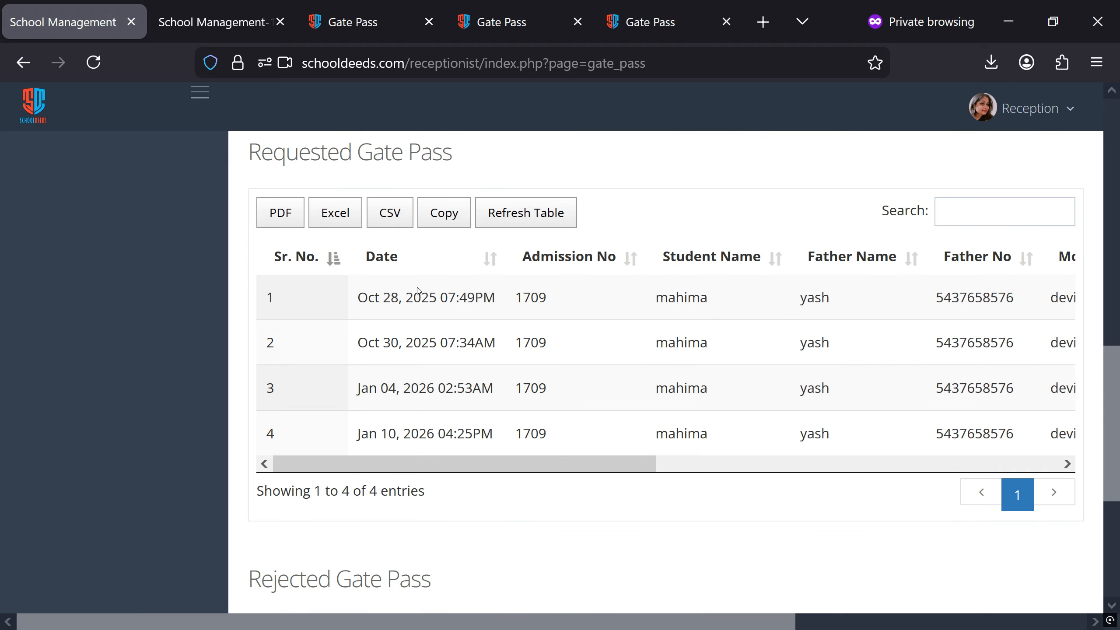